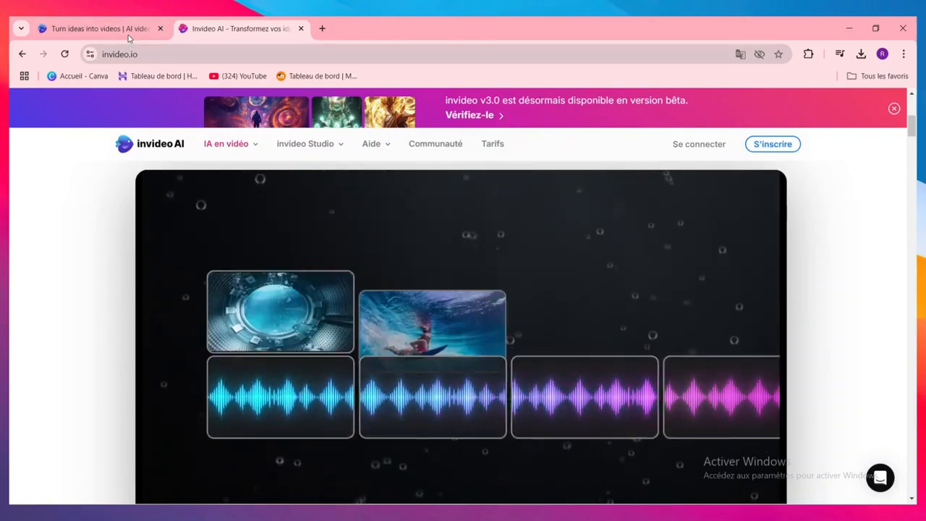
# Switch to the invideo AI workspace, look at its media library and return to the home page
pyautogui.click(131, 30)
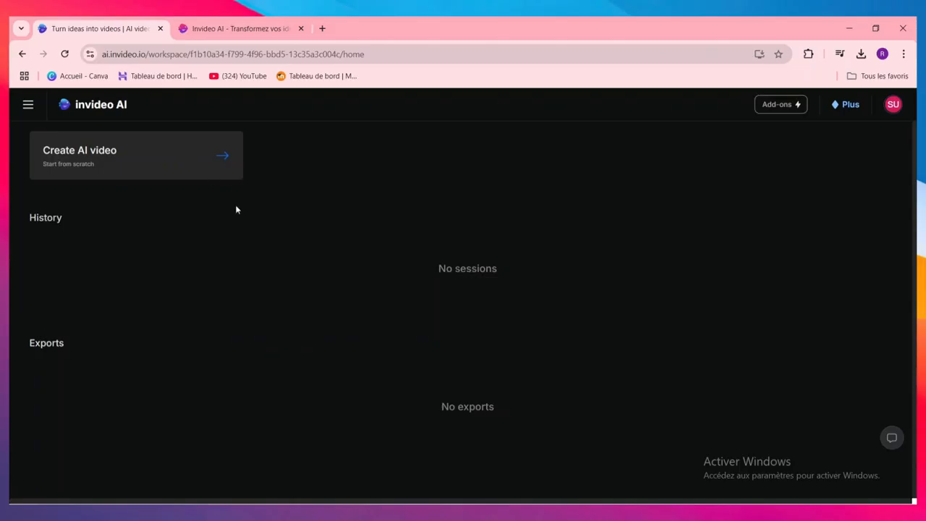
pyautogui.click(27, 104)
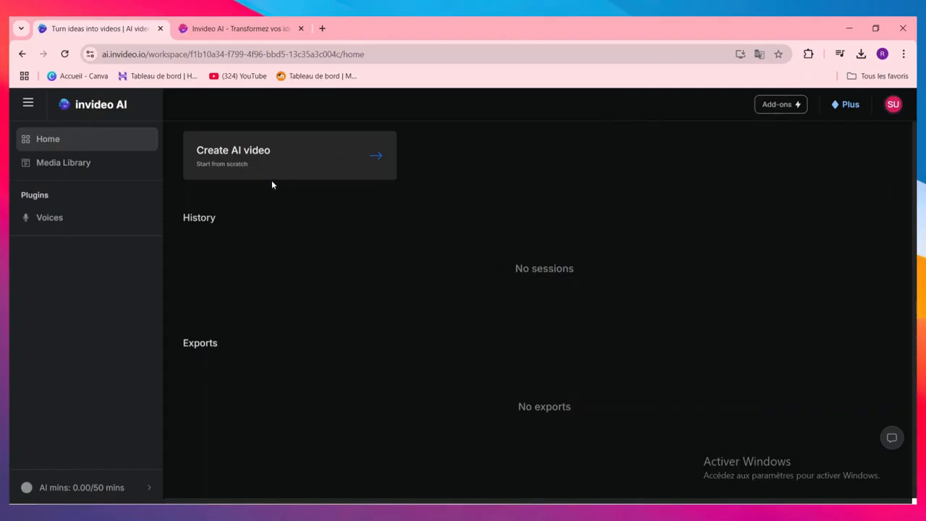
pyautogui.click(103, 170)
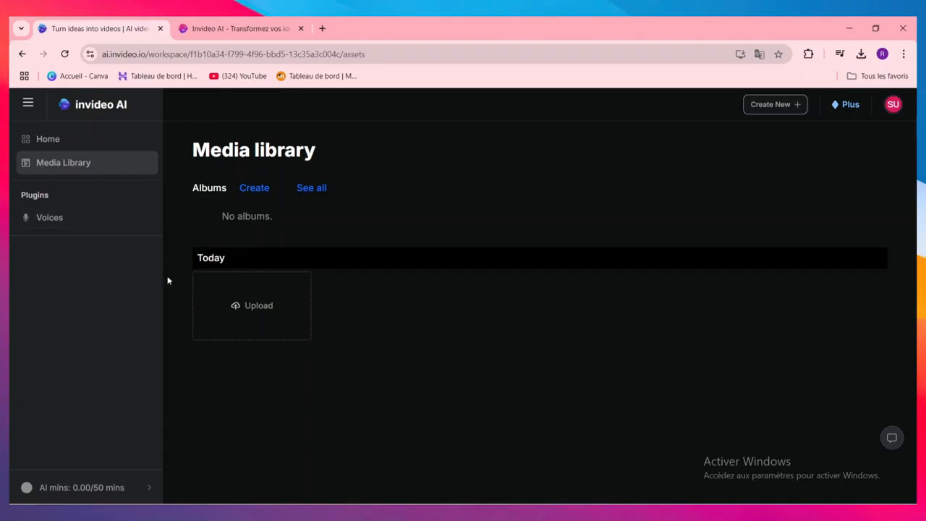
pyautogui.click(58, 139)
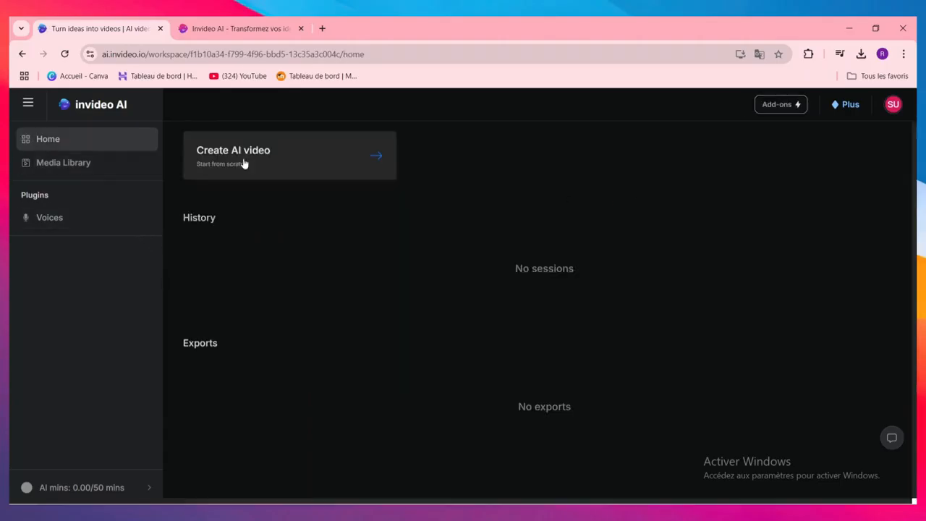
# Start a new AI video from scratch and look over all available workflows and plugins
pyautogui.click(244, 164)
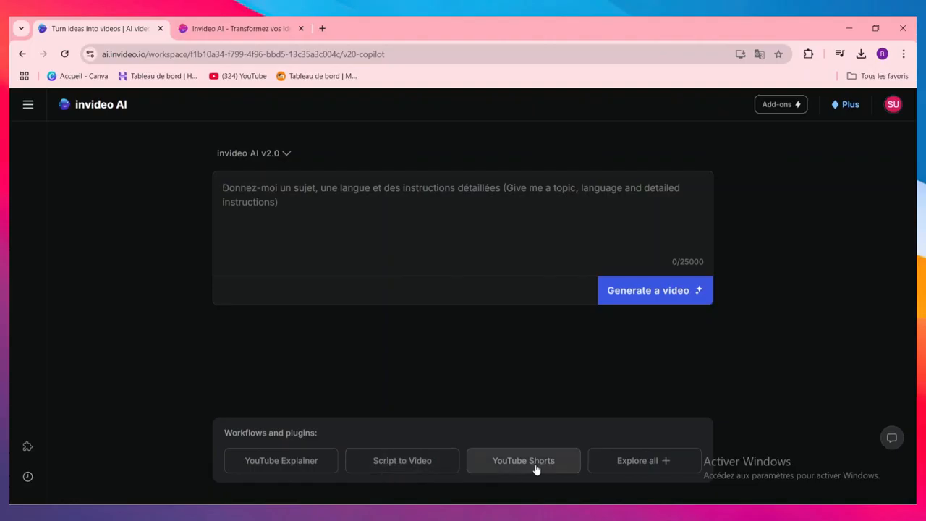
pyautogui.click(650, 468)
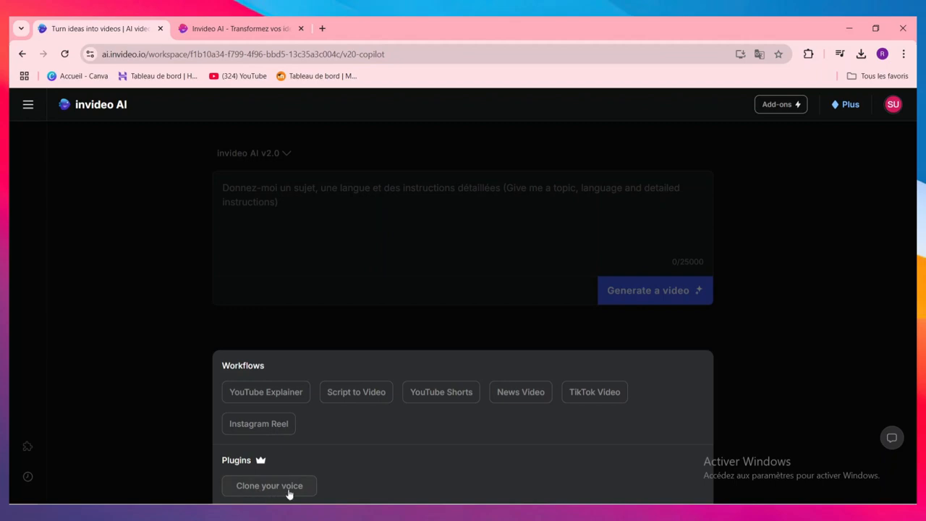
pyautogui.click(576, 332)
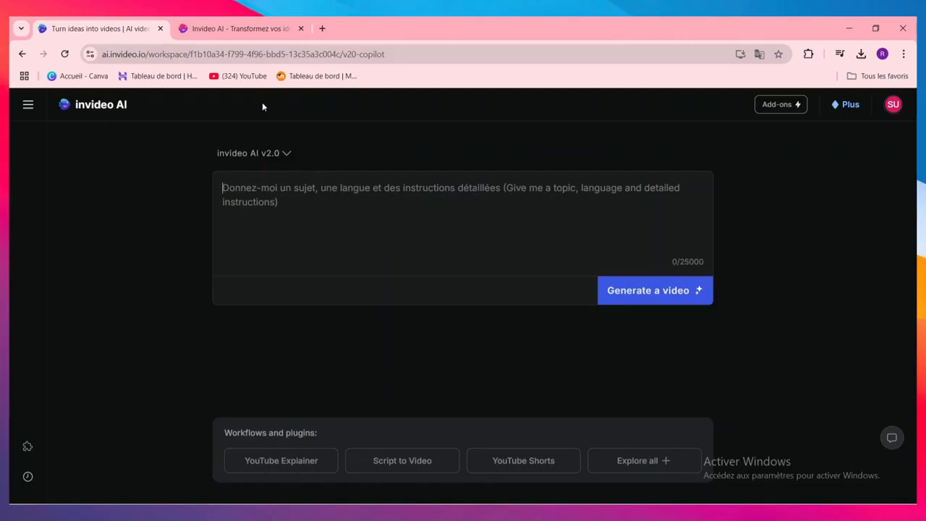
# Open ChatGPT at chat.openai.com in a new browser tab
pyautogui.click(323, 28)
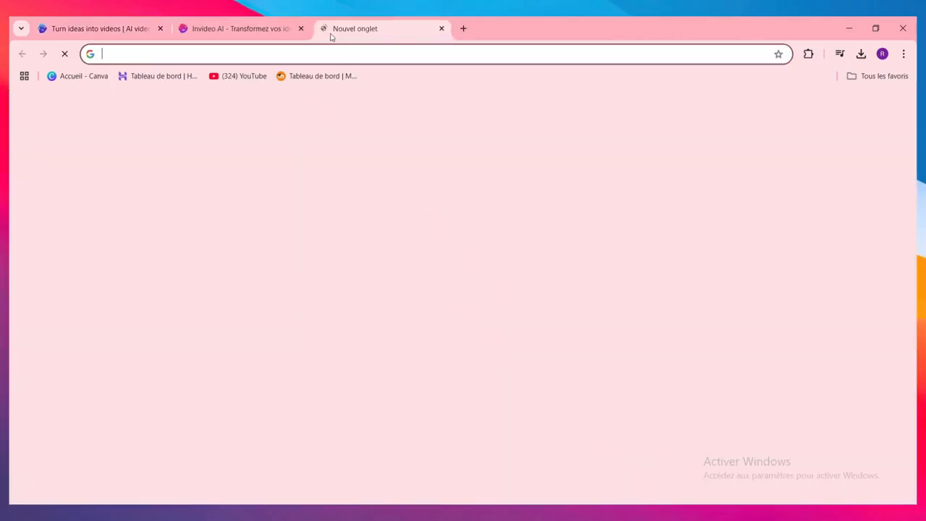
pyautogui.click(348, 52)
pyautogui.write('chat.openai.com')
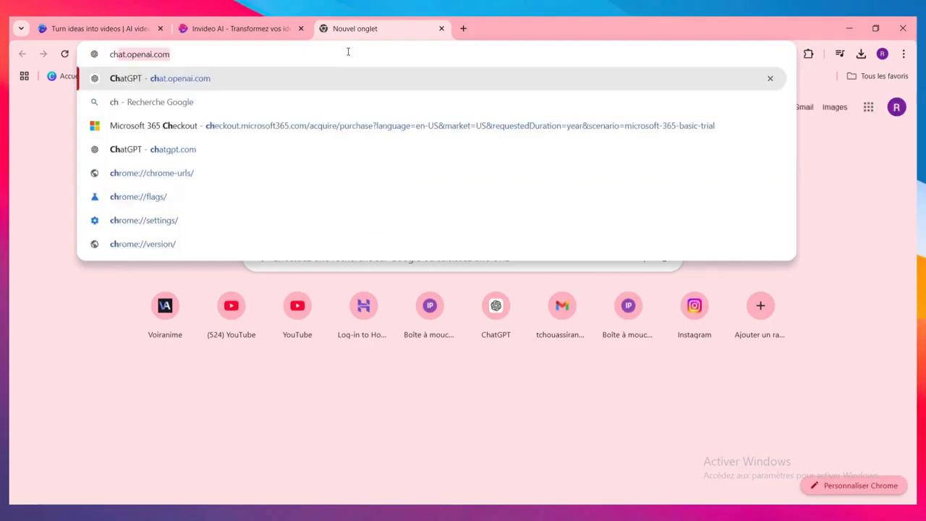
pyautogui.press('Return')
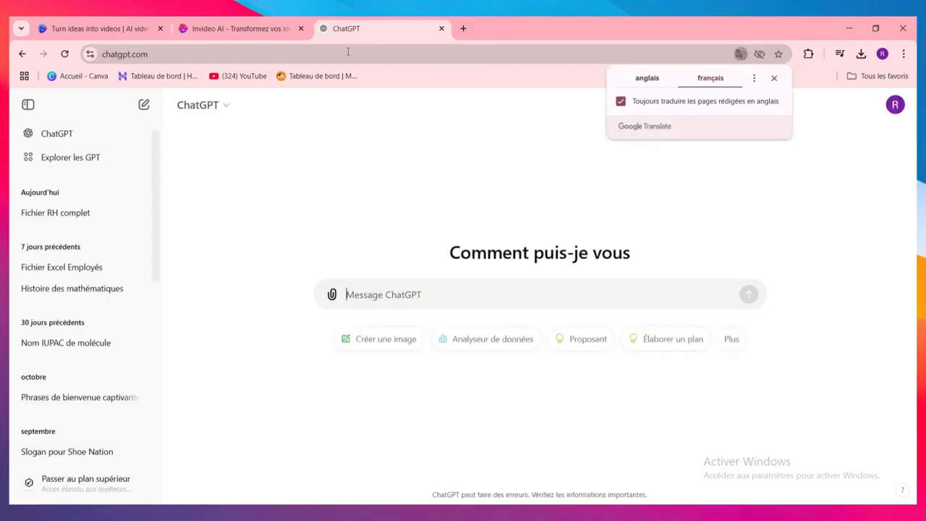
# Ask ChatGPT in French for a text-to-video prompt for a 5-minute French travel video showing realistic paradise places with pleasant effects
pyautogui.click(442, 299)
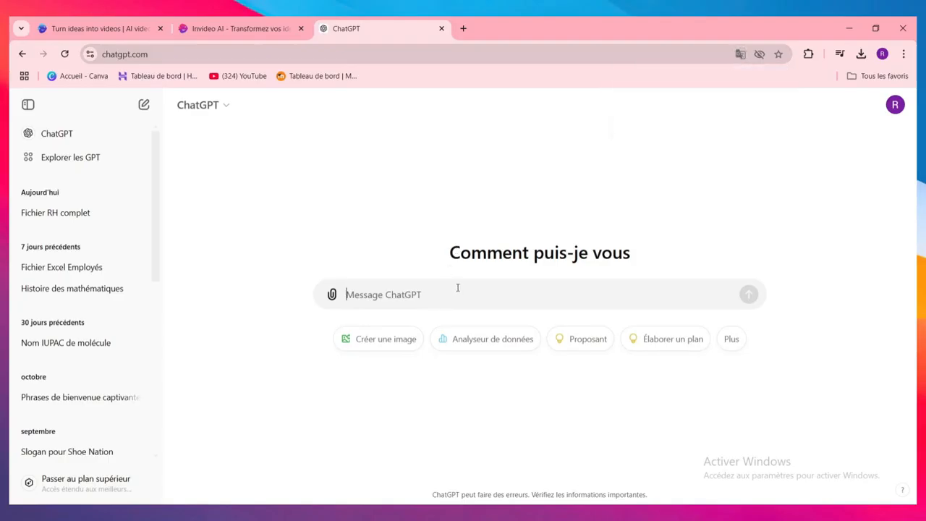
pyautogui.write('je suis un createur de contenue video de voyage et je veut que tu me genere un prompt pour un outils de generation de video q partir de texte pour quil me genere un videos en francais de 5min sur des endroit paradisiaque avec des video magnifique et realiste des endroit qui serons presenter avec plein deffet plaisant et convivial')
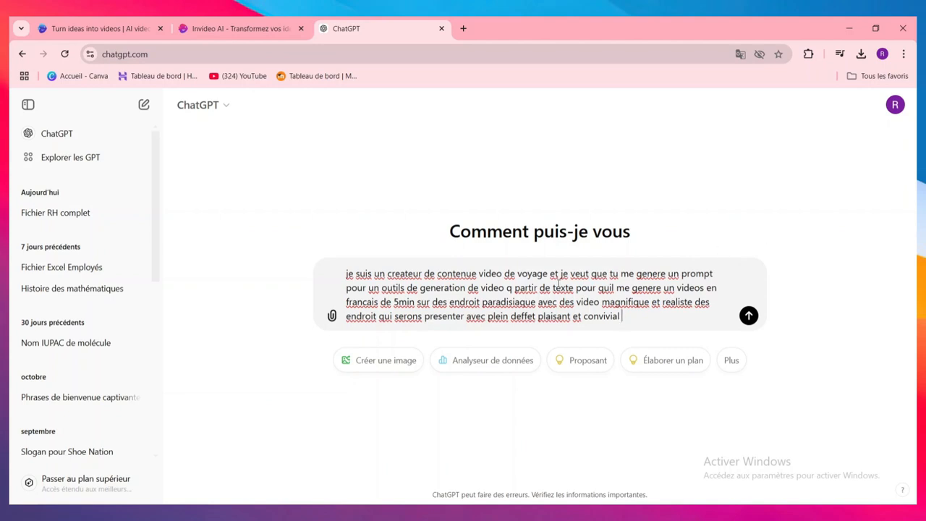
pyautogui.click(511, 289)
pyautogui.press('BackSpace')
pyautogui.write('a')
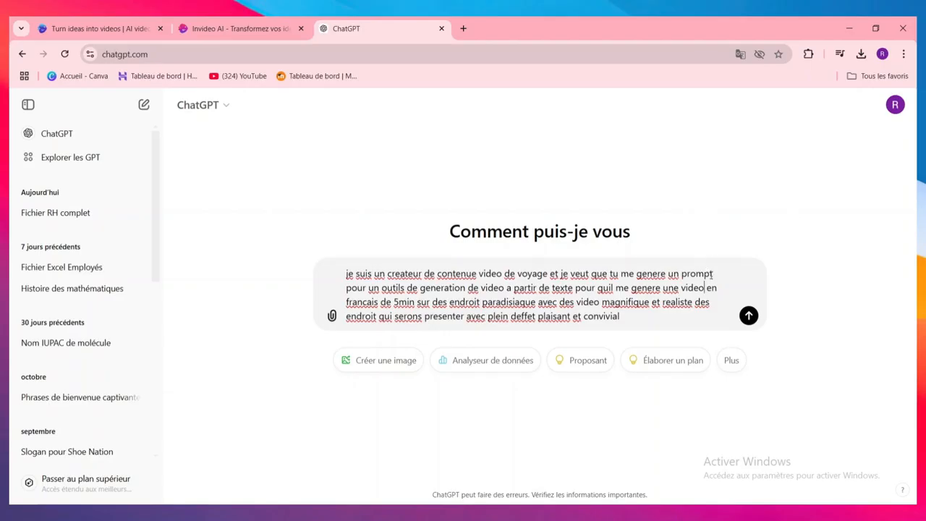
pyautogui.click(748, 316)
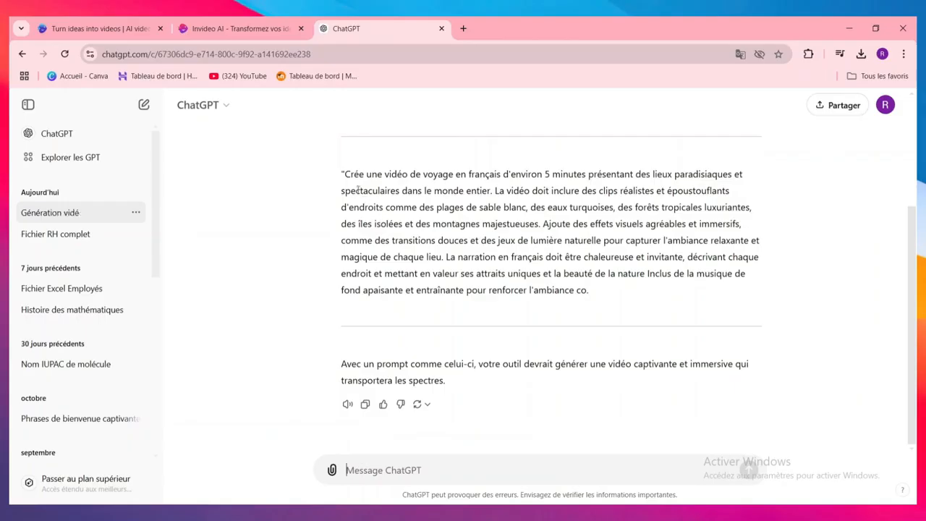
# Copy the travel video prompt from ChatGPT's answer and paste it into the video instructions in invideo AI
pyautogui.tripleClick(349, 173)
pyautogui.click(205, 28)
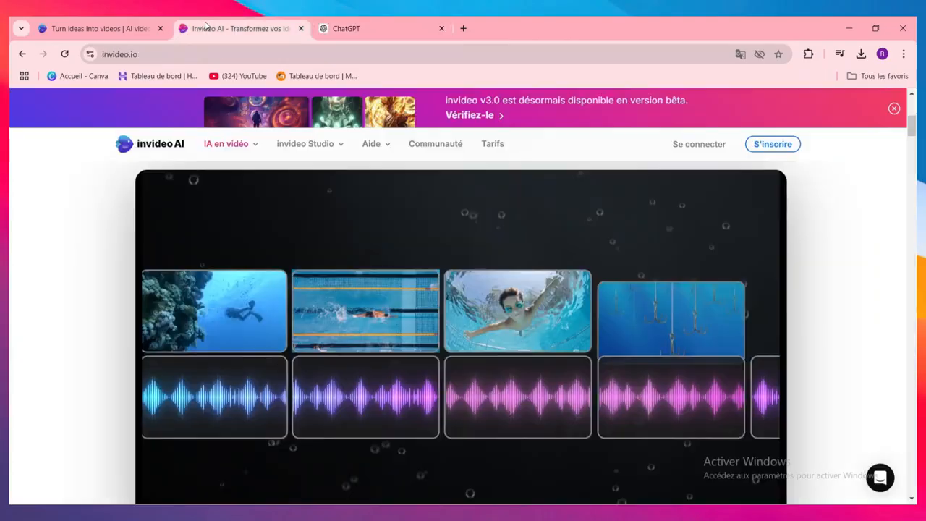
pyautogui.click(108, 28)
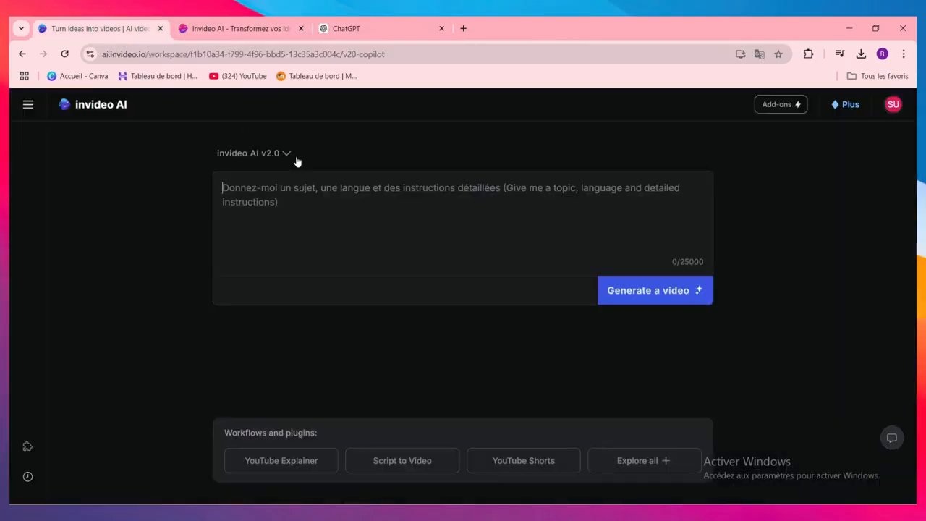
pyautogui.click(319, 201)
pyautogui.hotkey('ctrl', 'v')
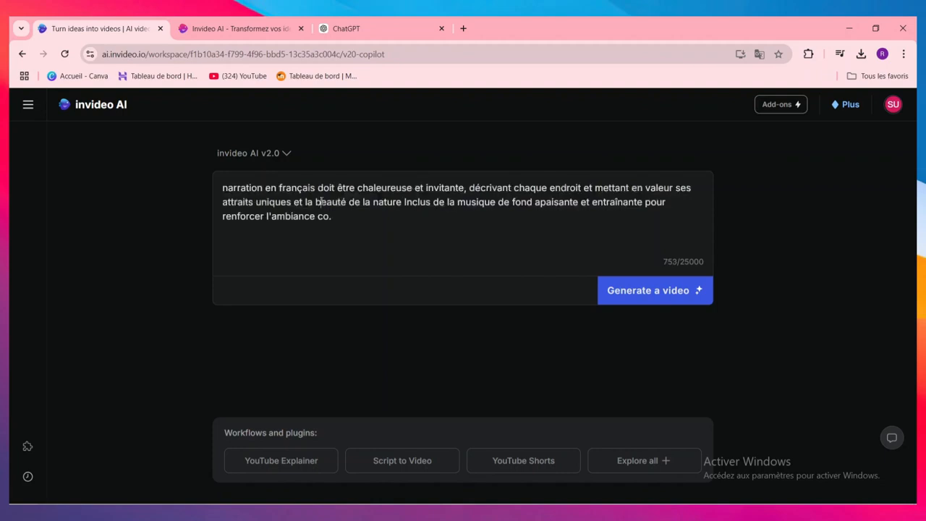
# Generate the video from the pasted prompt, choosing the Clean look and feel for the Voyageurs audience and YouTube platform
pyautogui.scroll(1, 316, 215)
pyautogui.scroll(2, 410, 215)
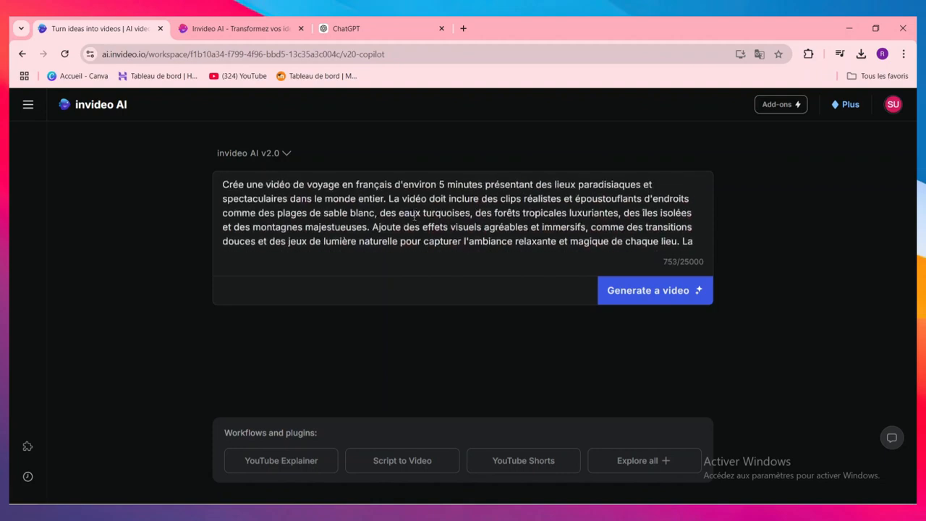
pyautogui.scroll(-2, 415, 216)
pyautogui.scroll(1, 433, 220)
pyautogui.scroll(2, 435, 221)
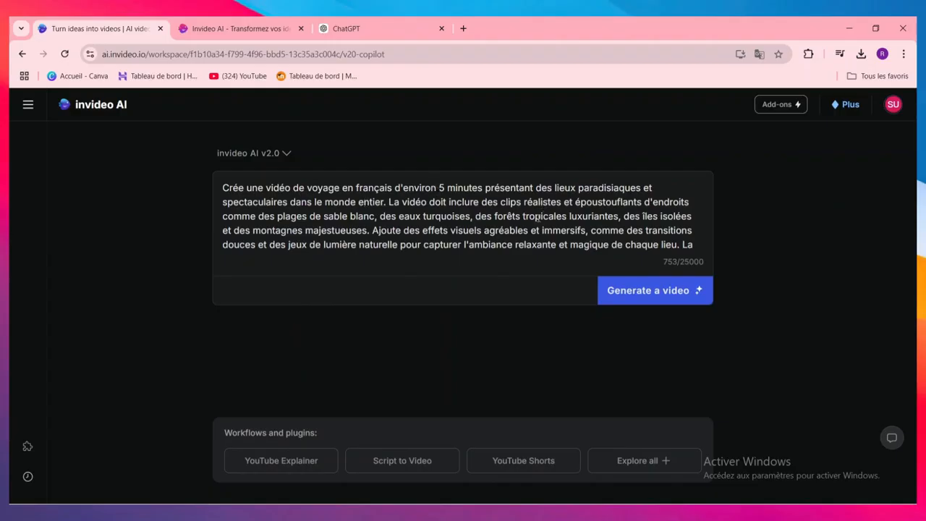
pyautogui.scroll(-3, 539, 216)
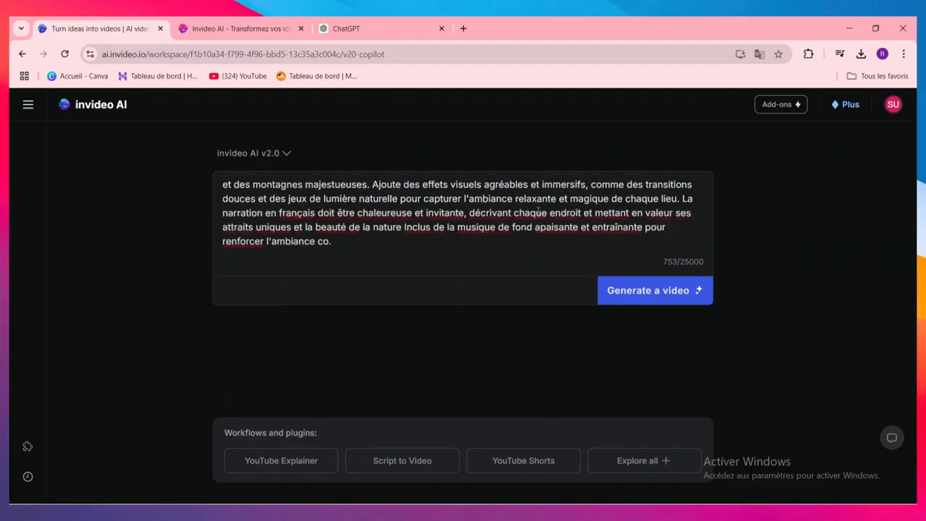
pyautogui.click(646, 297)
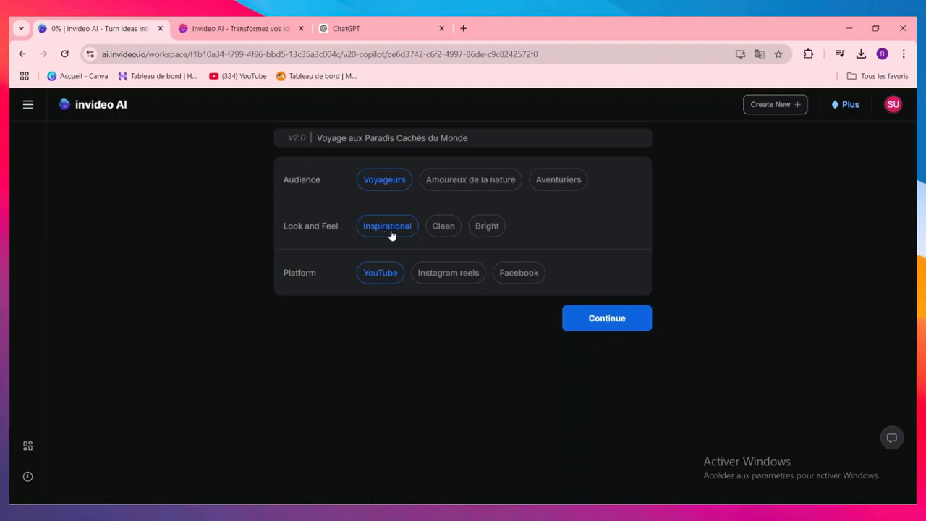
pyautogui.click(442, 225)
pyautogui.click(635, 323)
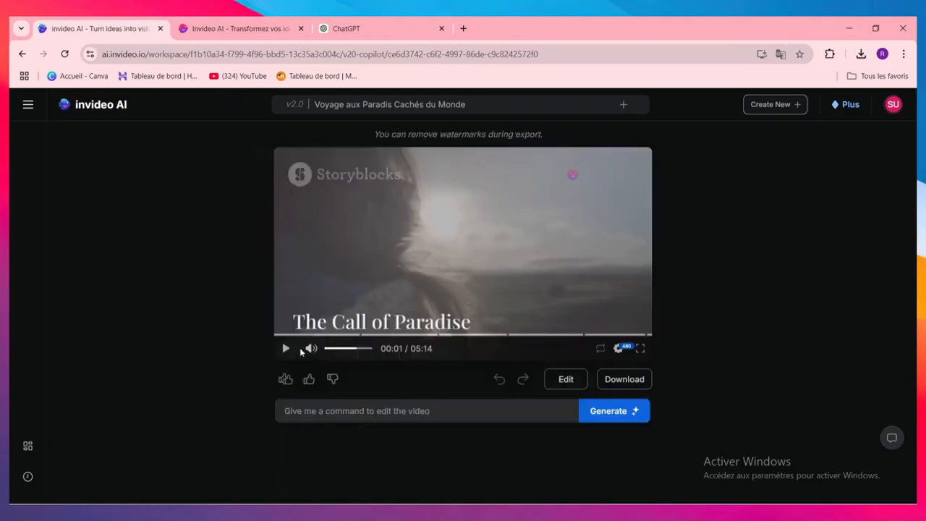
# Play the beginning of the generated video, pause it and view the available preview resolutions
pyautogui.click(288, 349)
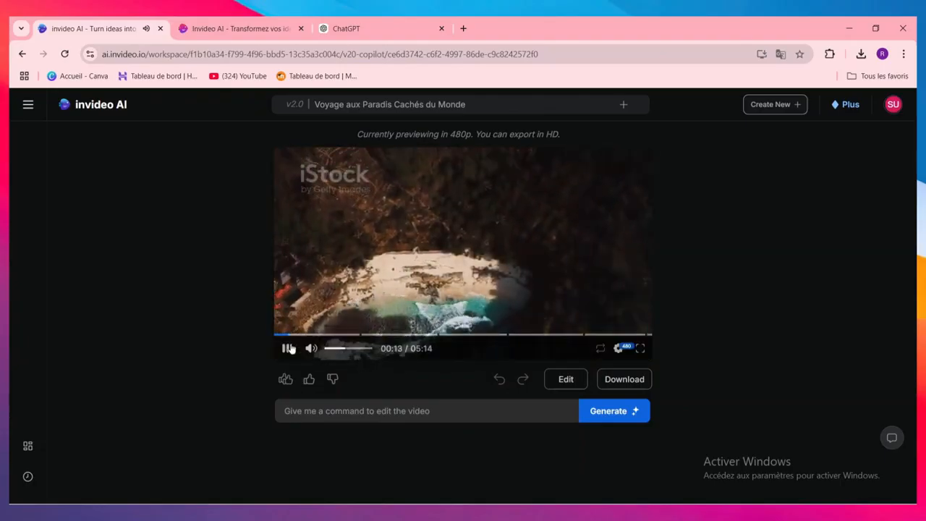
pyautogui.click(287, 348)
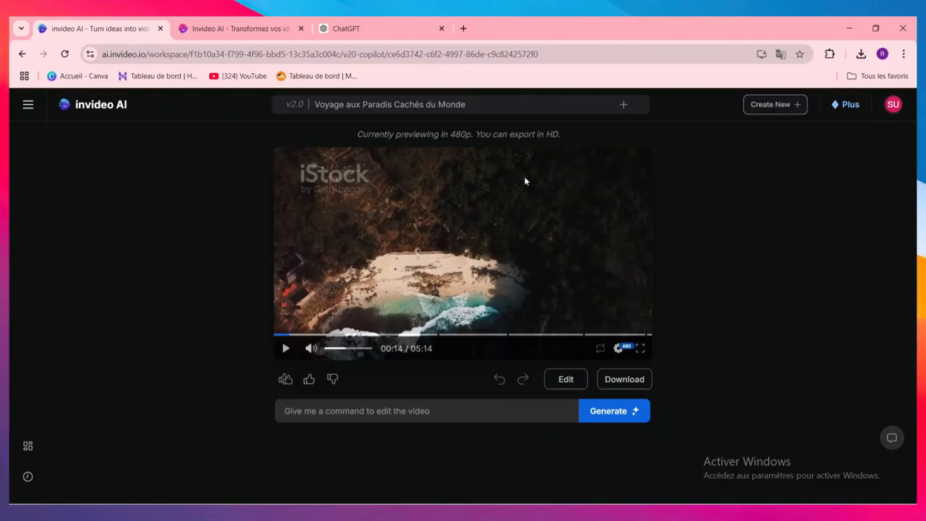
pyautogui.click(617, 348)
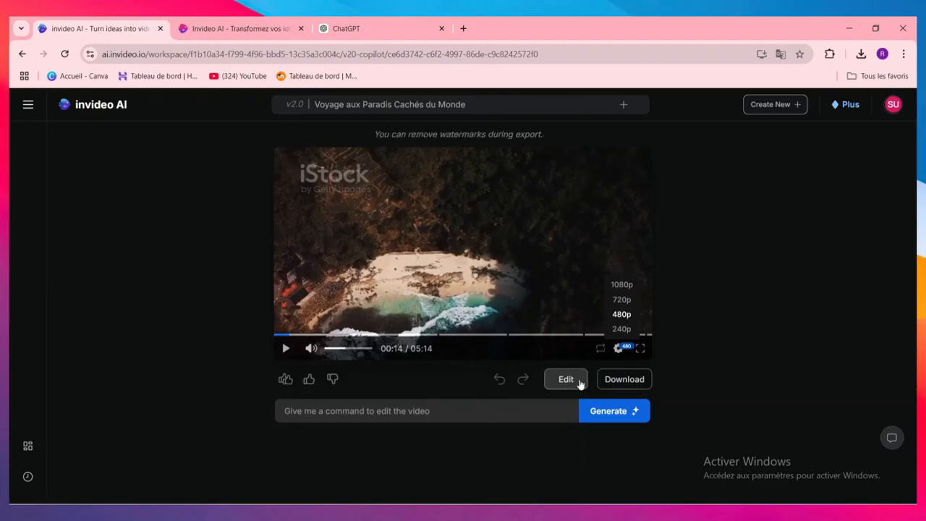
# Open the generated video for editing and examine Chapter 1's media clips with their matching narration passages
pyautogui.click(558, 387)
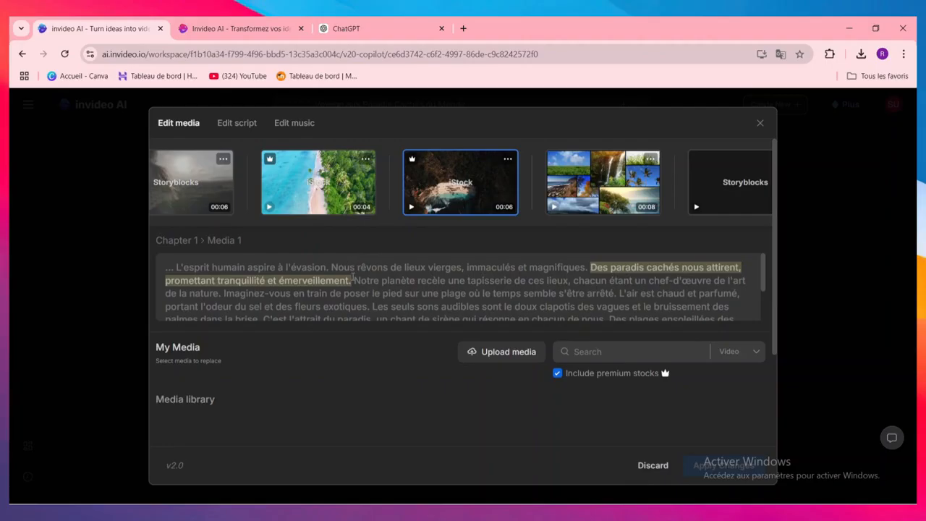
pyautogui.scroll(-2, 610, 306)
pyautogui.scroll(2, 606, 302)
pyautogui.scroll(-2, 340, 290)
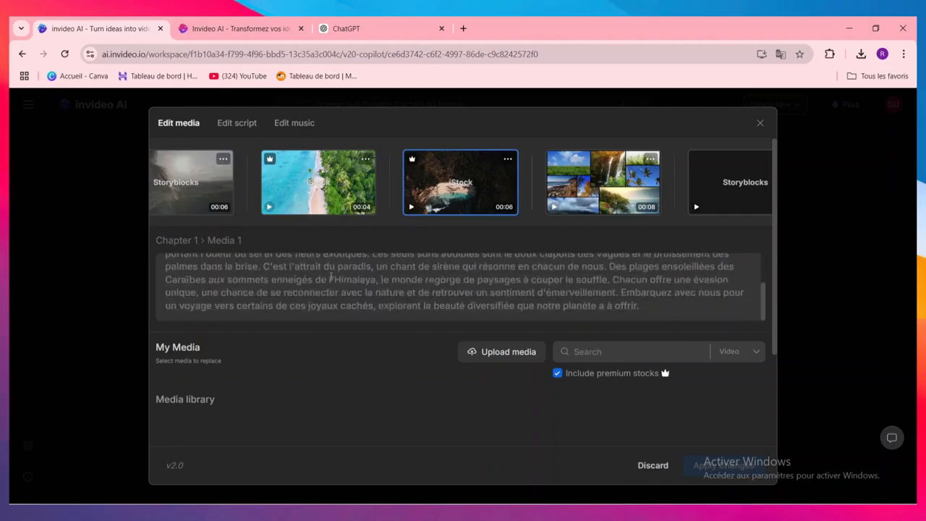
pyautogui.scroll(2, 344, 291)
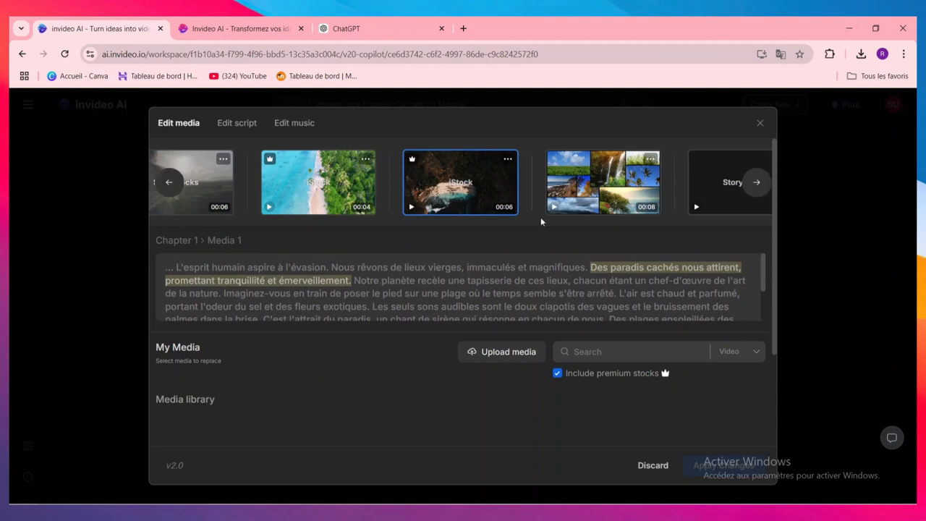
pyautogui.click(640, 181)
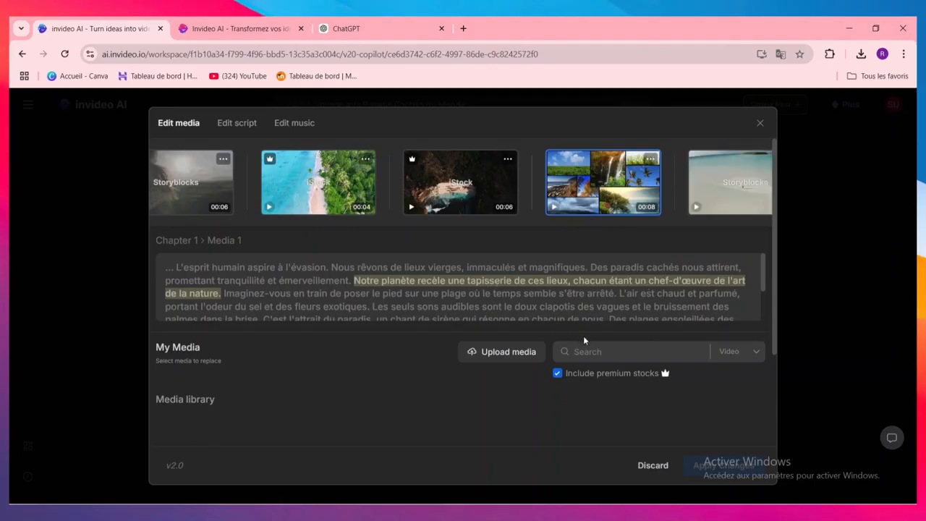
pyautogui.doubleClick(668, 287)
# Examine the video's script, reading through the Chapter 1 lines and their attached media up to the start of Chapter 2
pyautogui.click(235, 124)
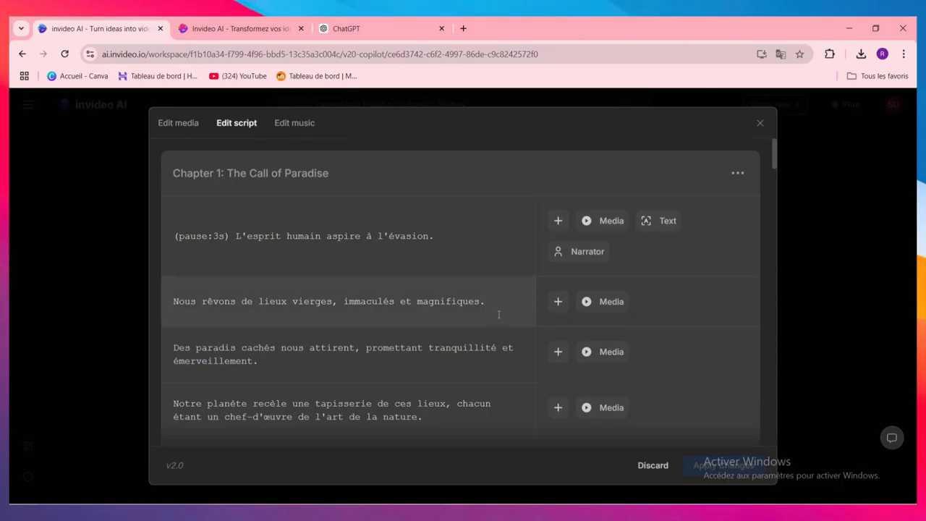
pyautogui.scroll(-3, 499, 314)
pyautogui.click(374, 281)
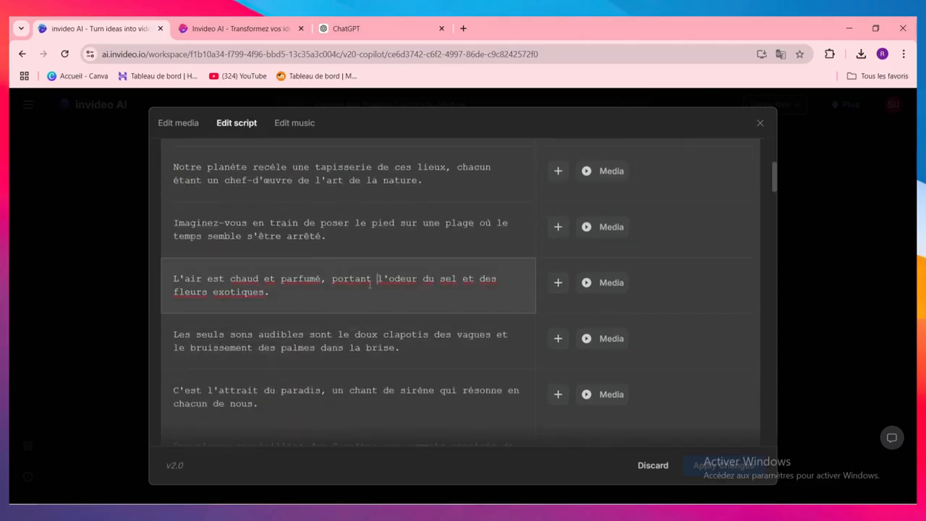
pyautogui.scroll(-6, 326, 321)
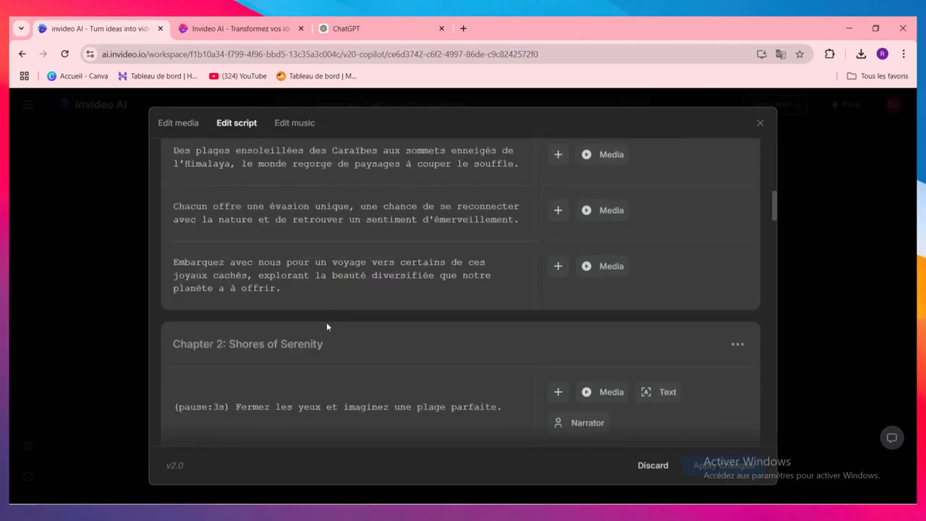
pyautogui.scroll(9, 326, 318)
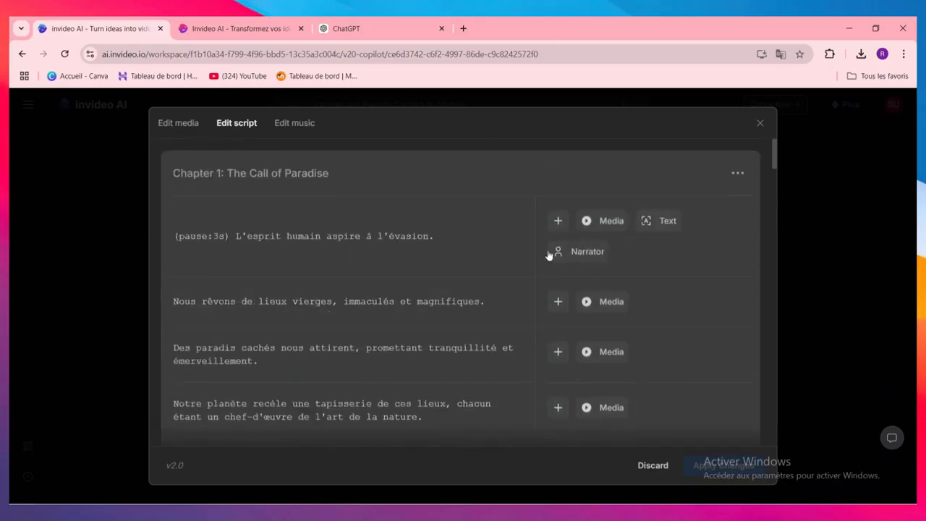
pyautogui.scroll(-6, 351, 324)
pyautogui.scroll(2, 482, 298)
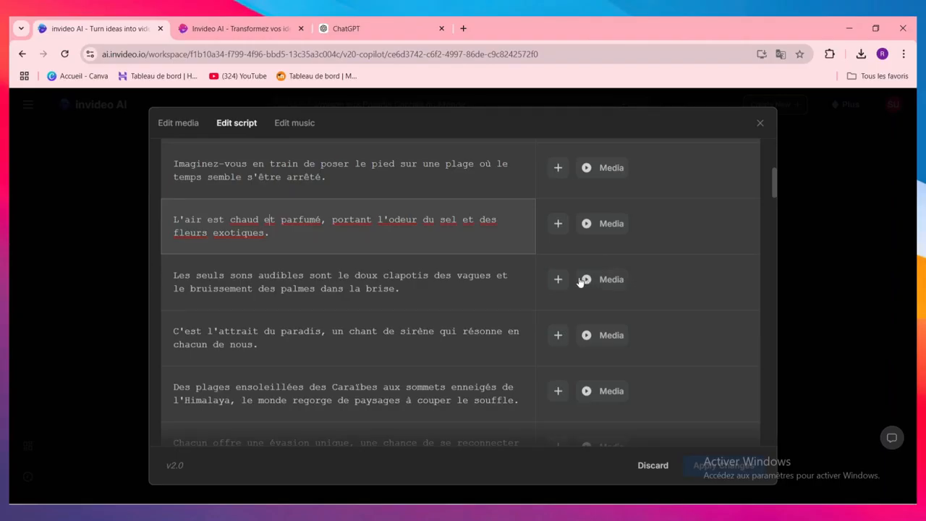
# Examine the music assigned to the chapters, browse the music library's tracks and preview Sunn Forest
pyautogui.click(310, 126)
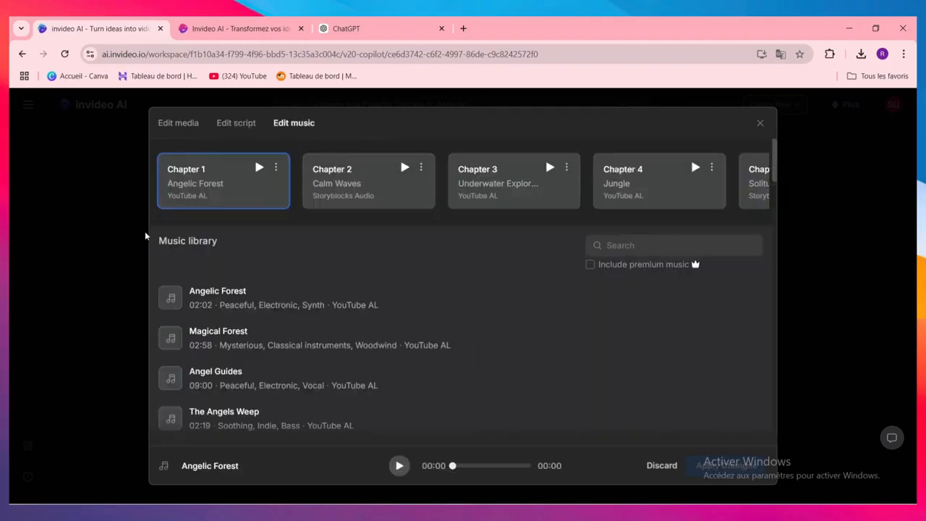
pyautogui.scroll(-5, 364, 306)
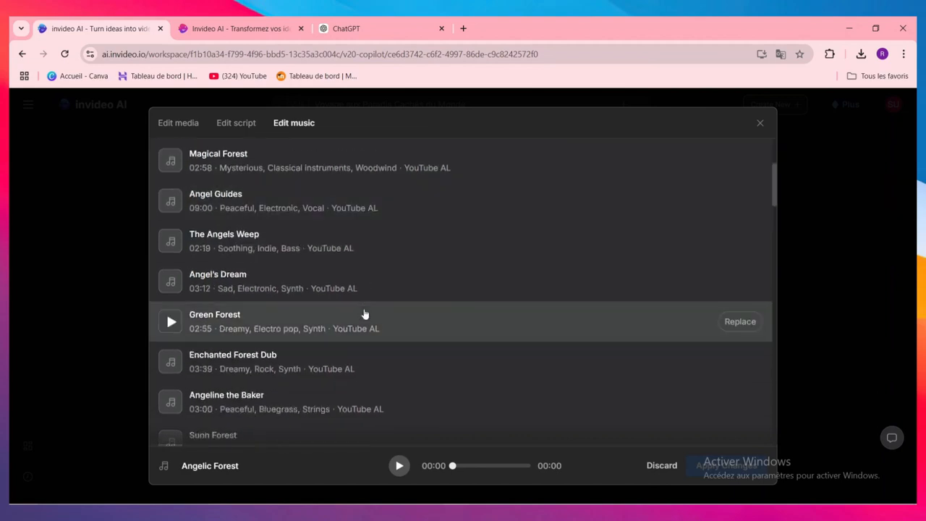
pyautogui.scroll(5, 365, 314)
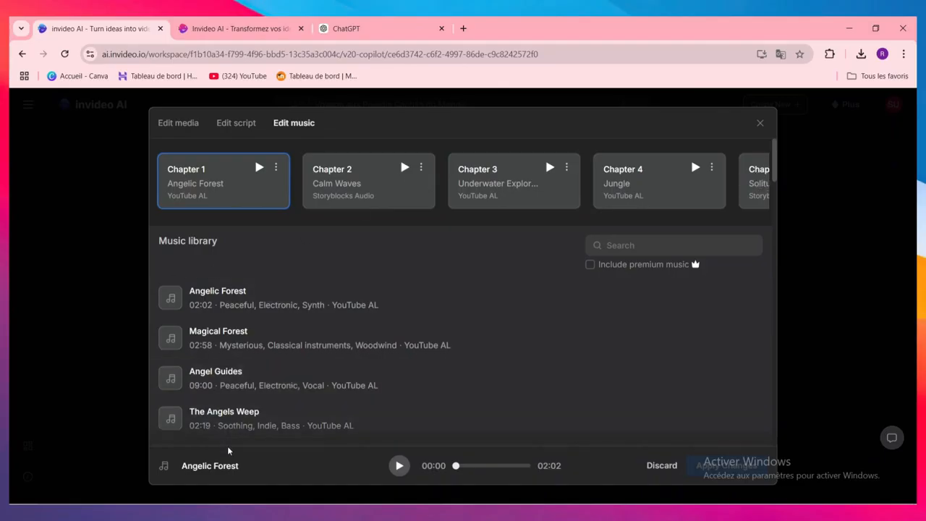
pyautogui.scroll(-5, 258, 368)
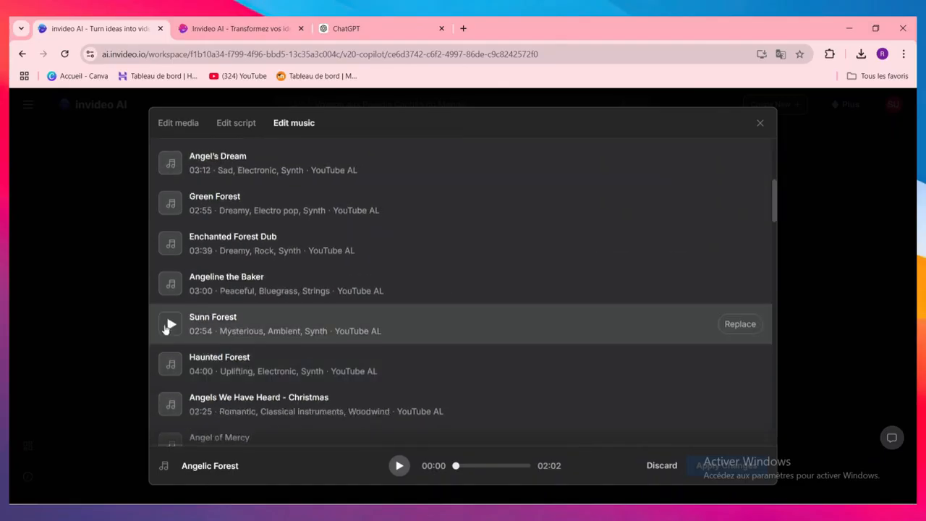
pyautogui.click(171, 324)
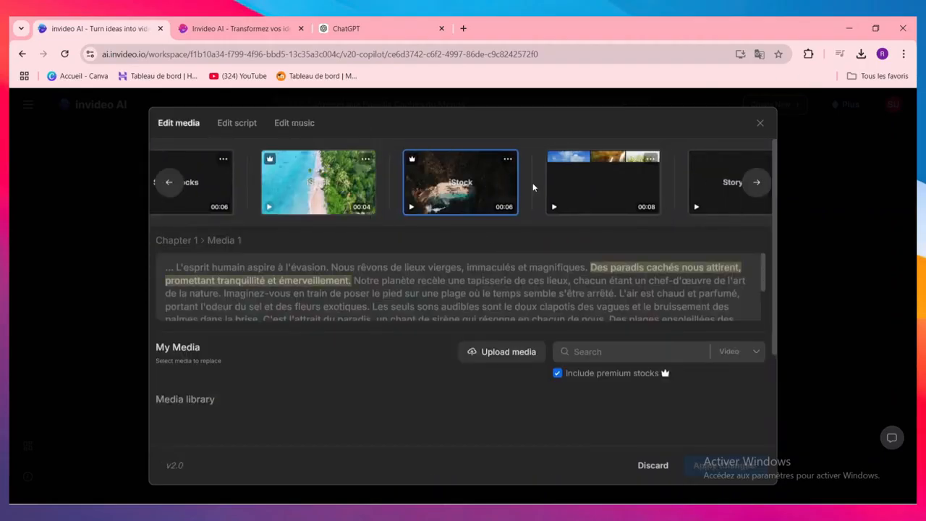
# Look through the further Chapter 1 media clips and close the video editor without applying changes
pyautogui.click(757, 182)
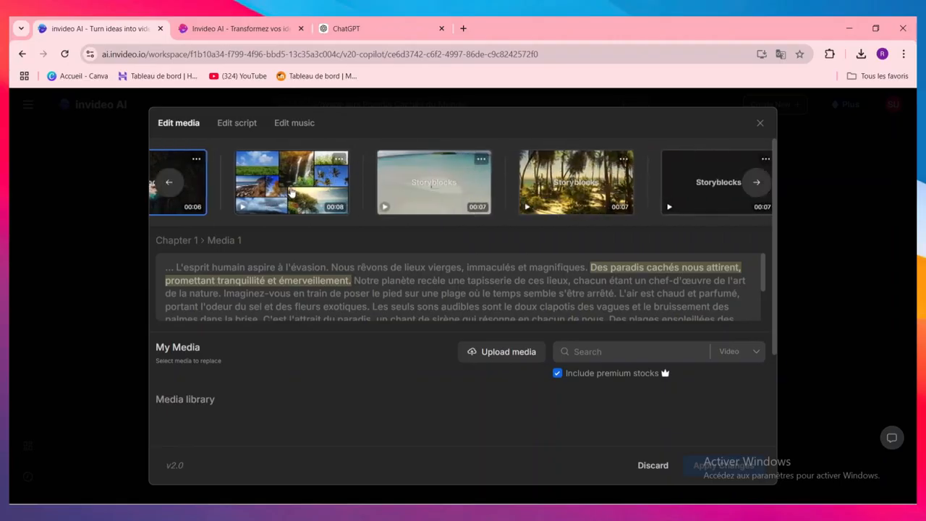
pyautogui.click(757, 183)
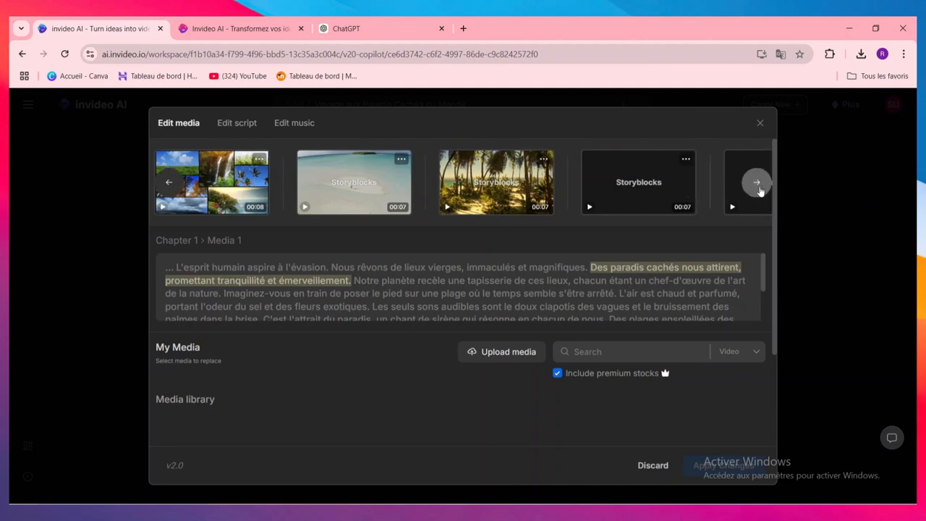
pyautogui.click(760, 123)
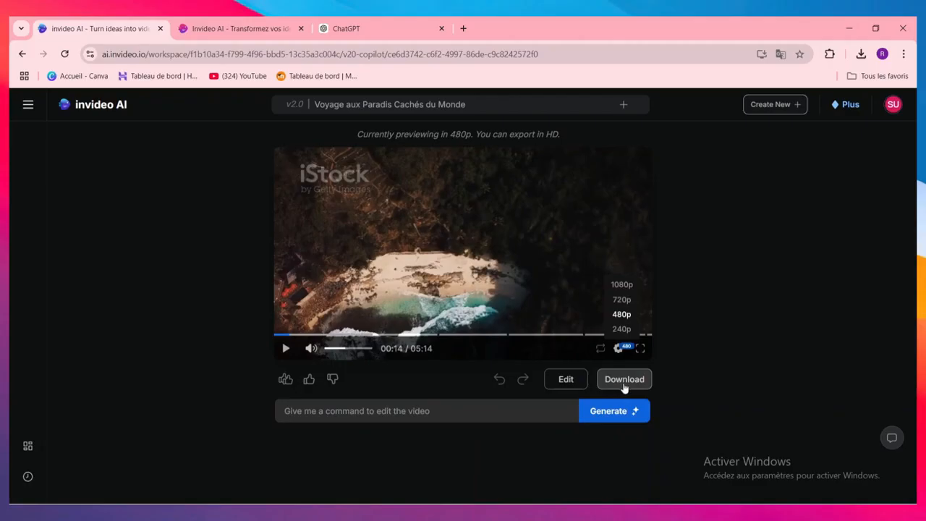
# Review the video's download settings for watermarks, invideo AI branding and resolution, and close them without exporting
pyautogui.click(623, 381)
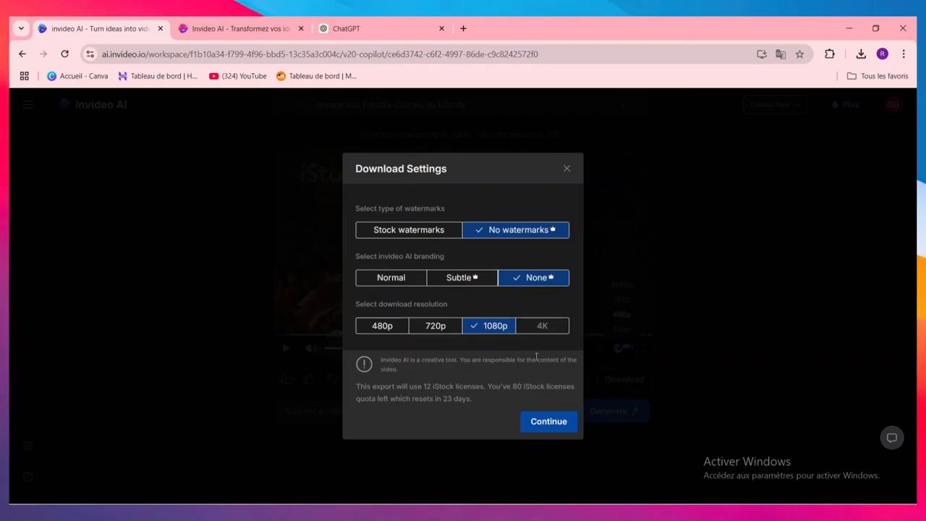
pyautogui.click(565, 169)
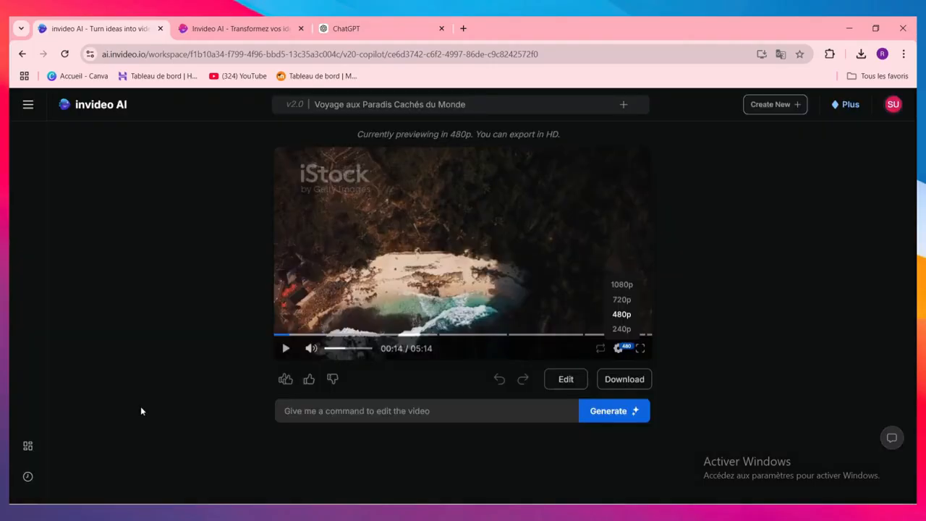